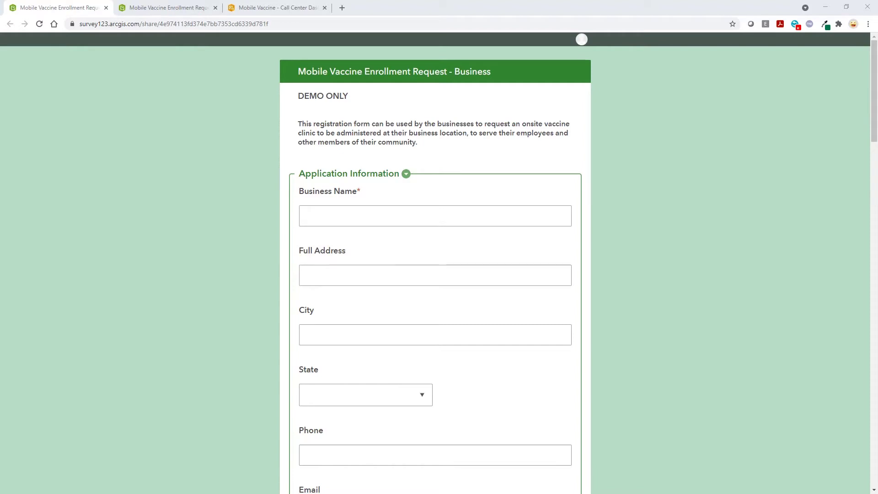
Step: Collapse Application Information and Point of Contact Information, then move to the Residents form tab
click(407, 175)
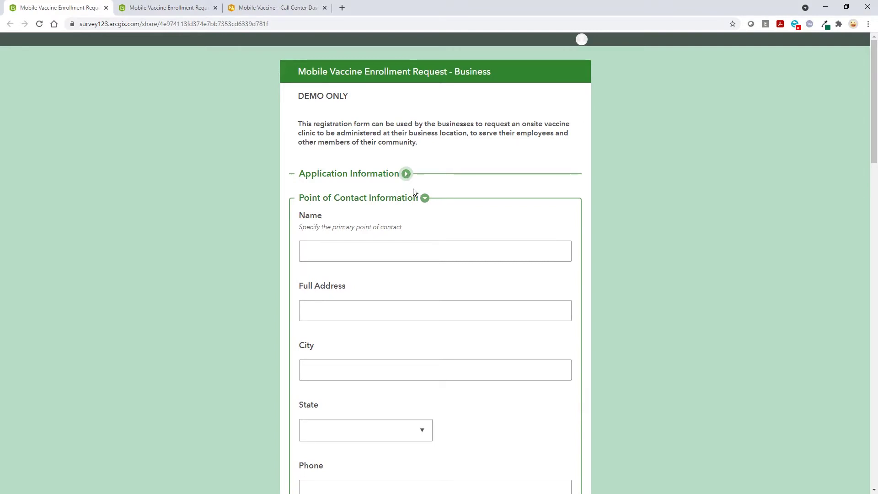
click(424, 198)
scroll(639, 216, down, 3)
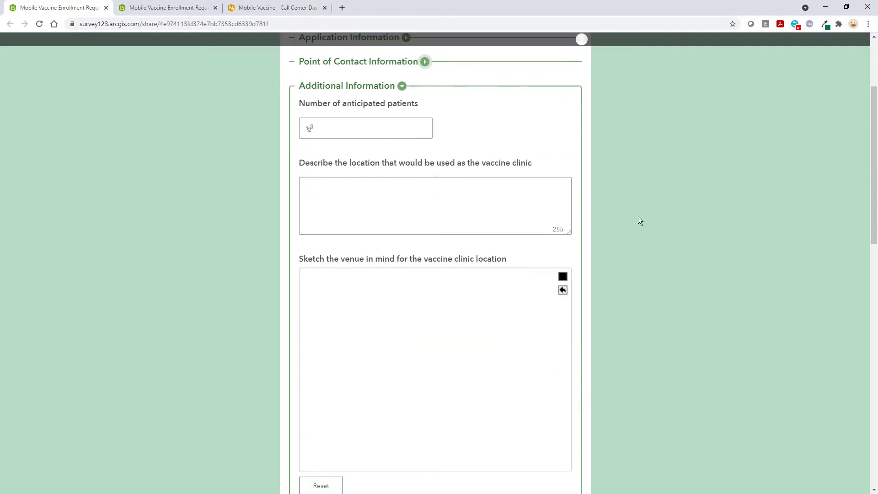
scroll(638, 216, down, 3)
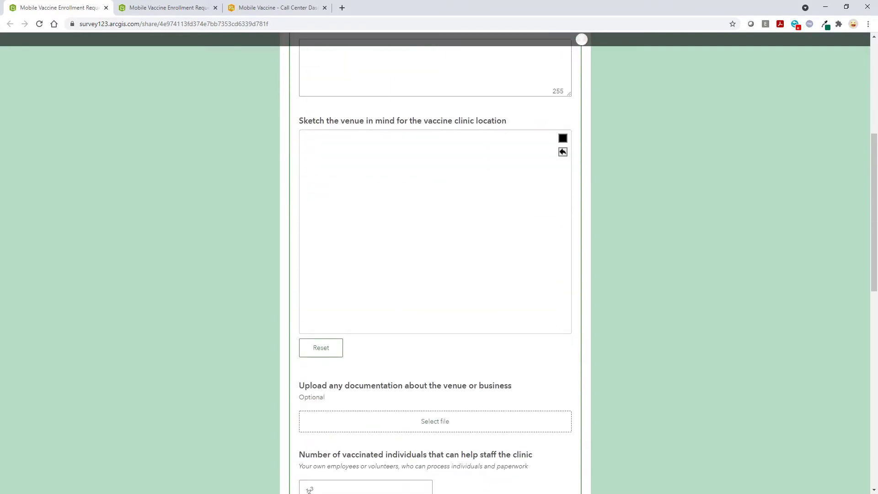
key(ctrl+Tab)
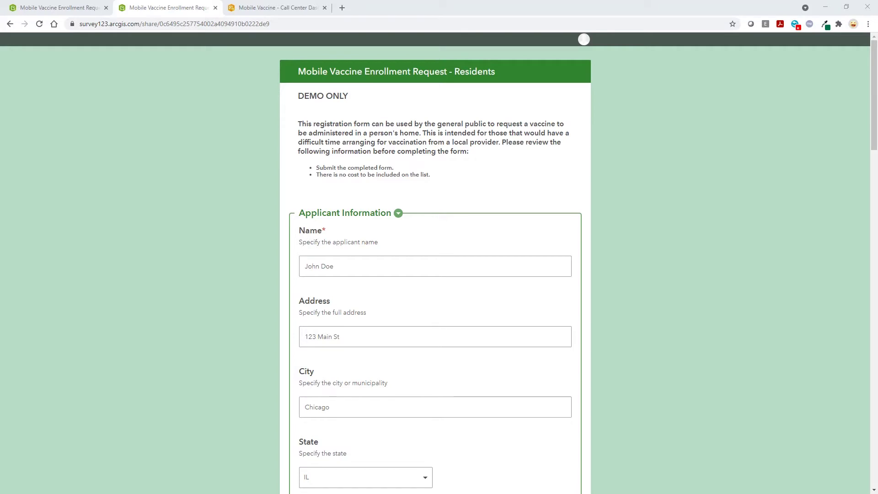
Step: Set Same as Applicant? to Yes, collapse the remaining sections, and submit the Residents request
scroll(618, 182, down, 3)
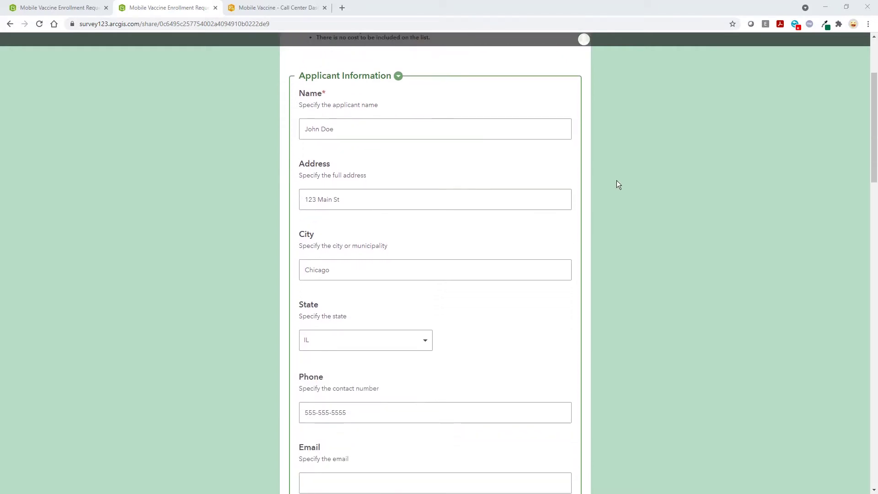
click(399, 76)
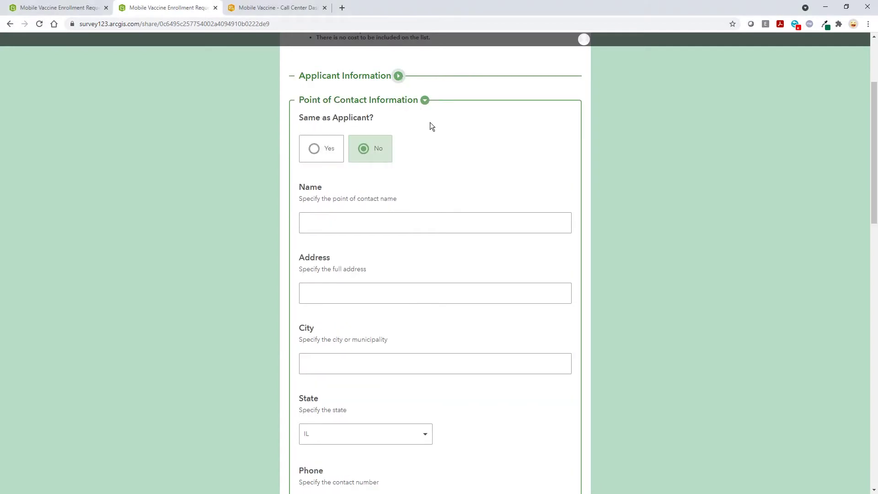
click(330, 149)
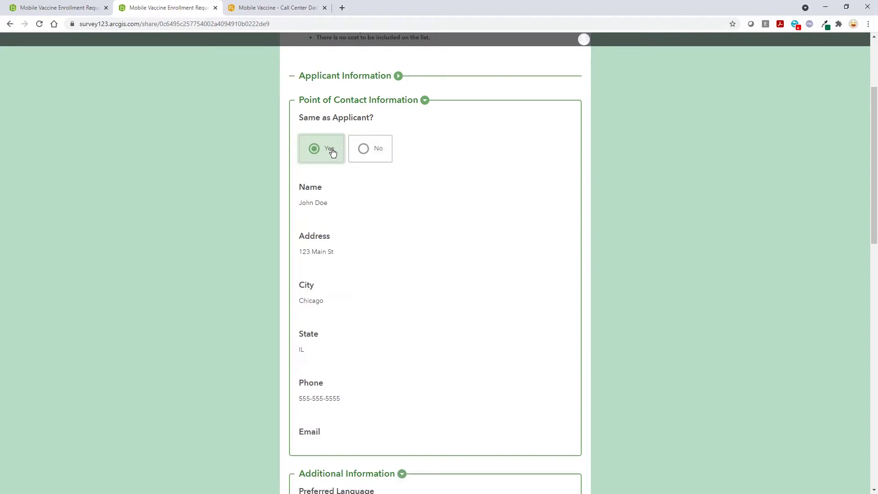
click(425, 101)
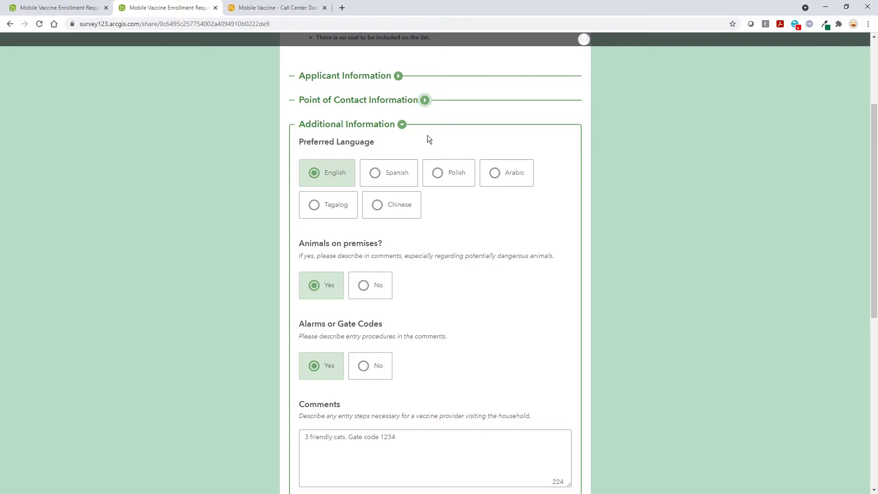
click(403, 125)
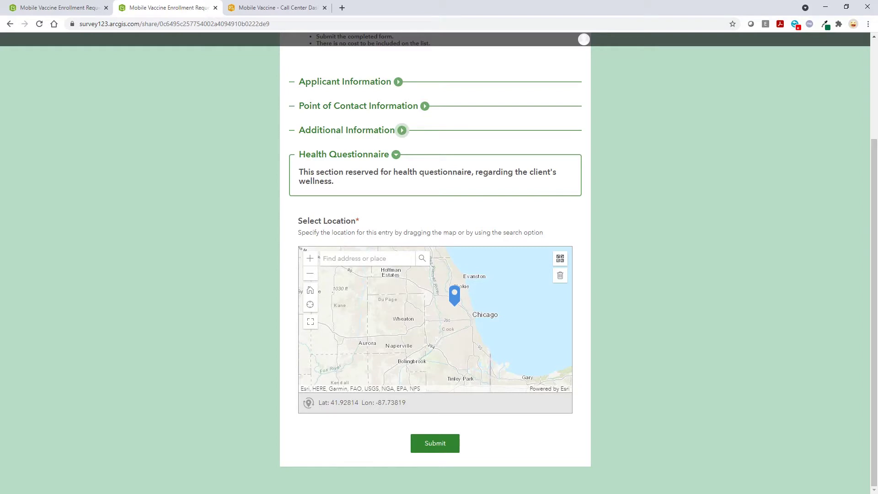
click(422, 440)
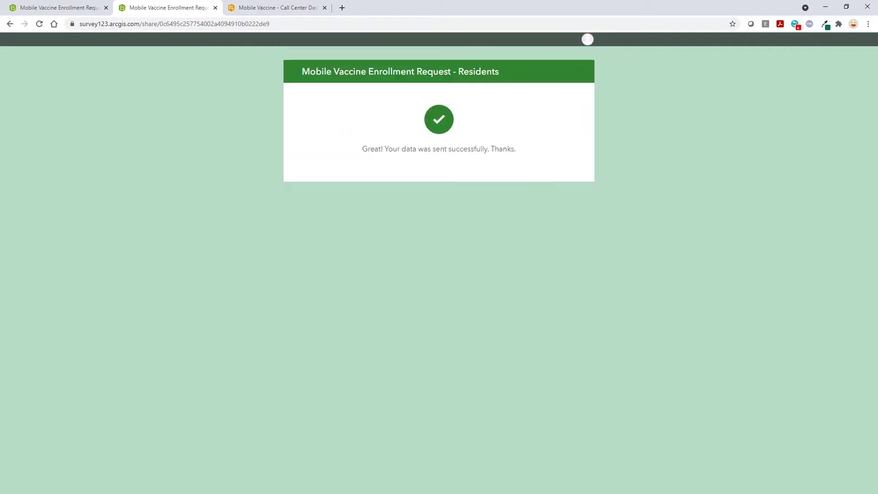
Step: Leave the survey confirmation page for the Mobile Vaccine Call Center Dashboard
key(alt+Tab)
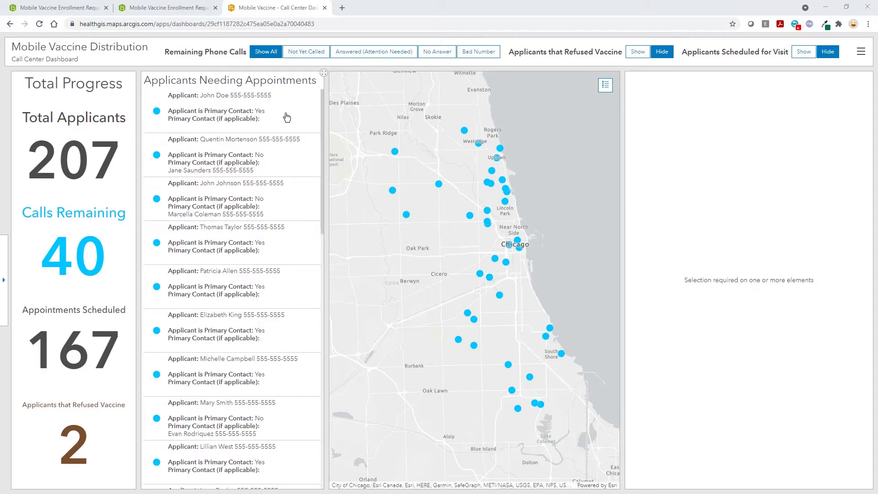
click(313, 55)
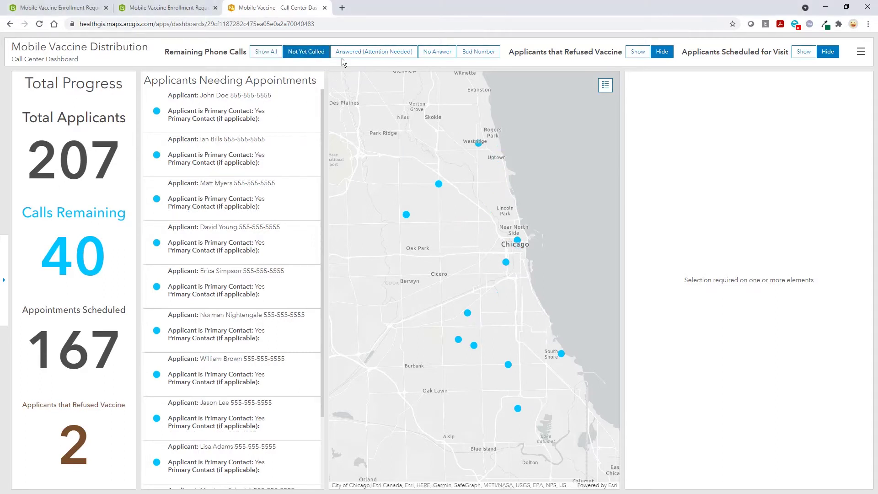
click(450, 54)
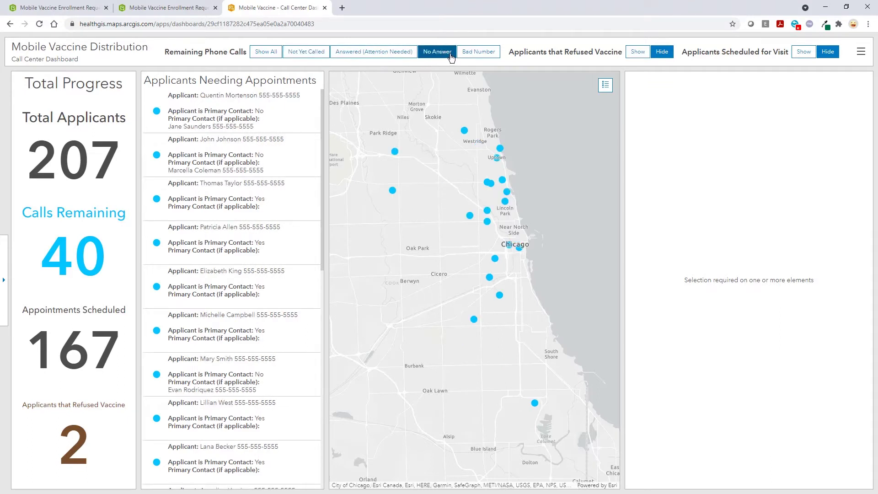
click(476, 54)
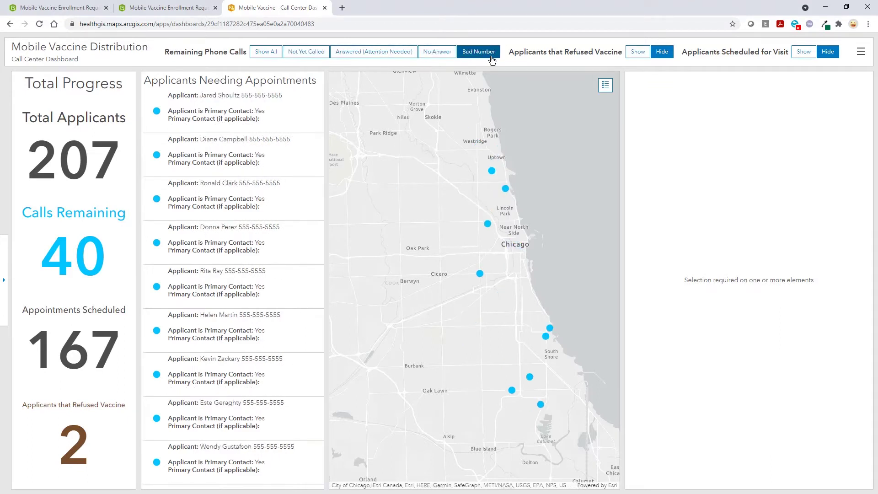
click(271, 53)
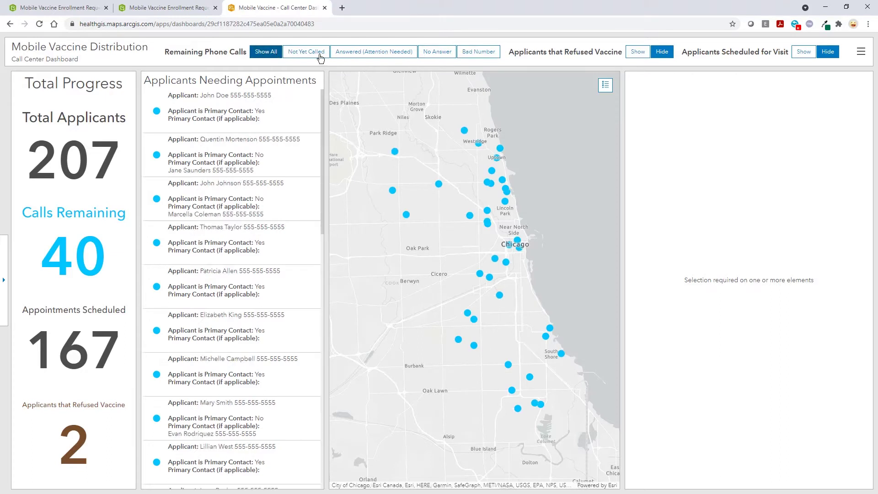
click(639, 53)
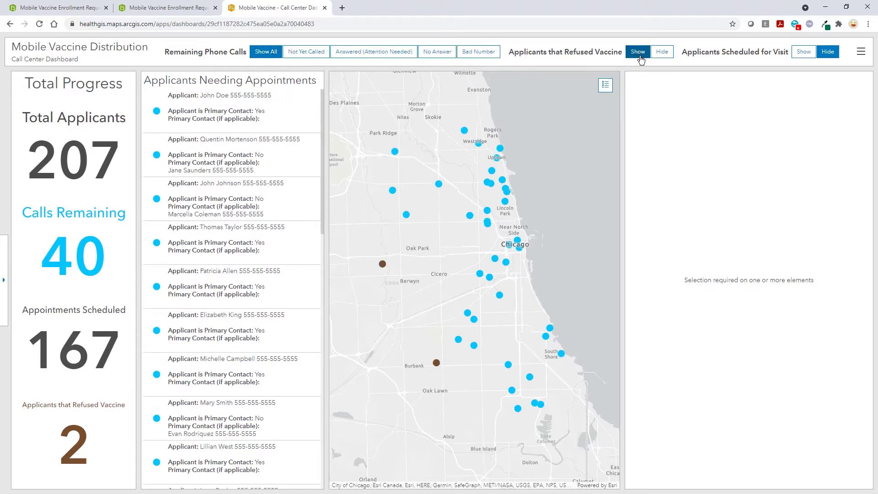
click(661, 52)
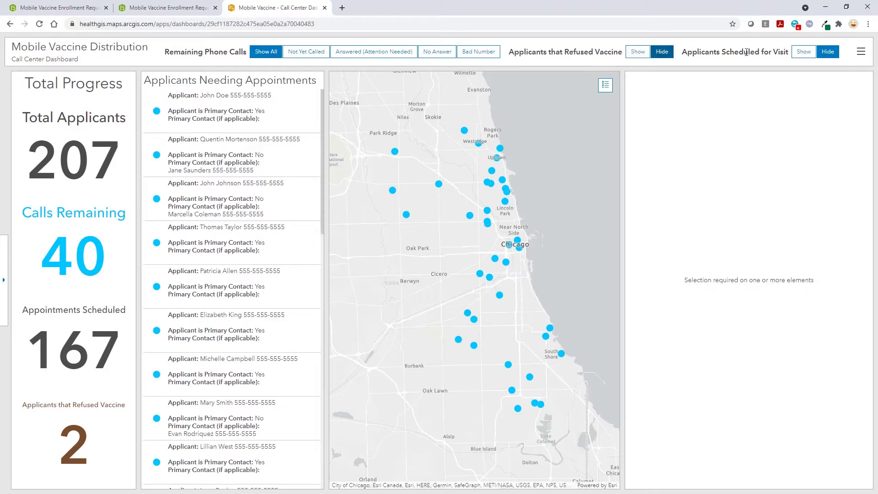
click(807, 56)
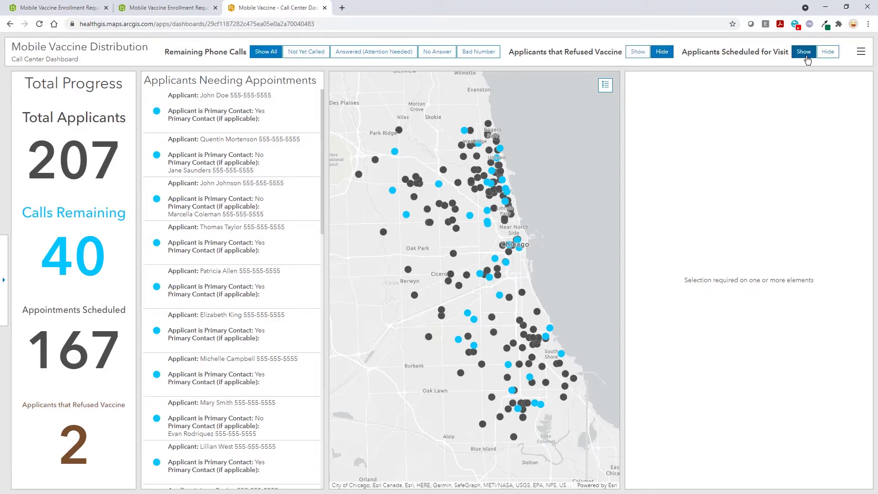
click(838, 56)
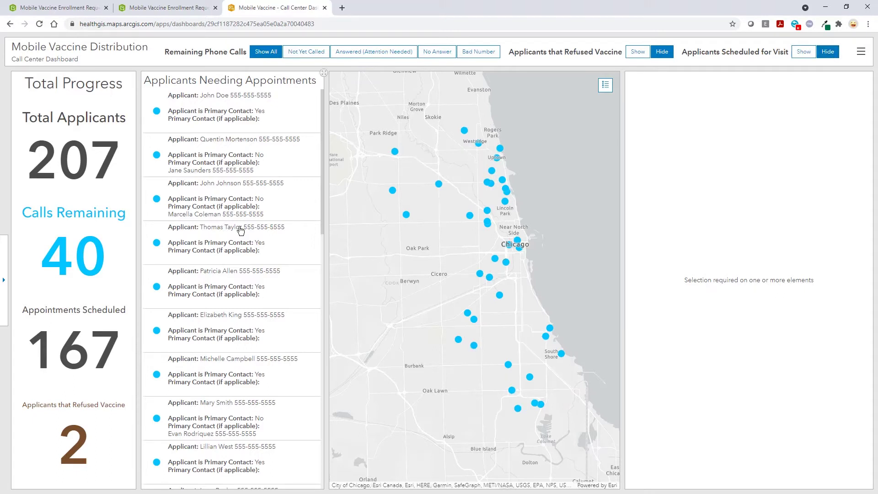
Step: In the applicant filters, apply the Tagalog language filter, then clear it
click(6, 286)
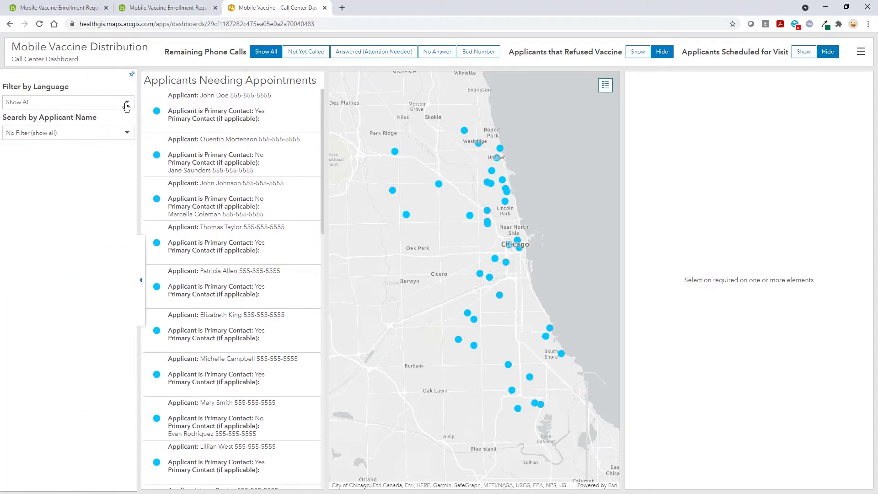
click(127, 104)
click(71, 196)
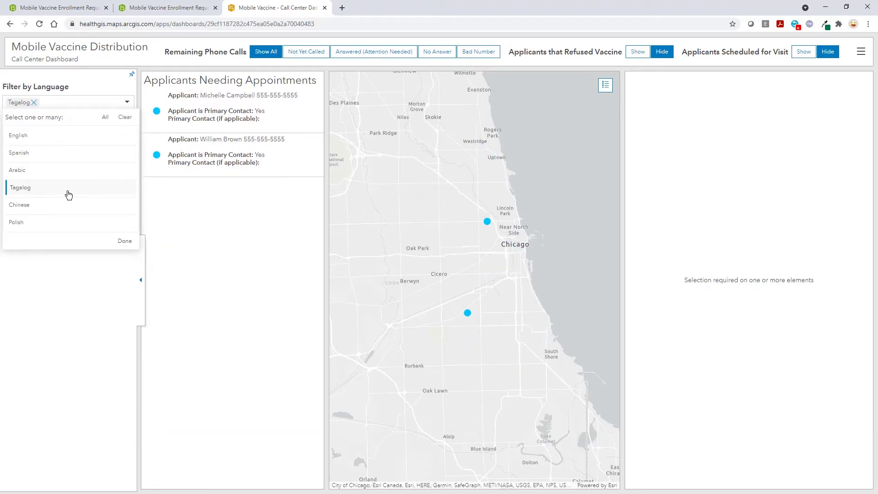
click(69, 195)
click(91, 308)
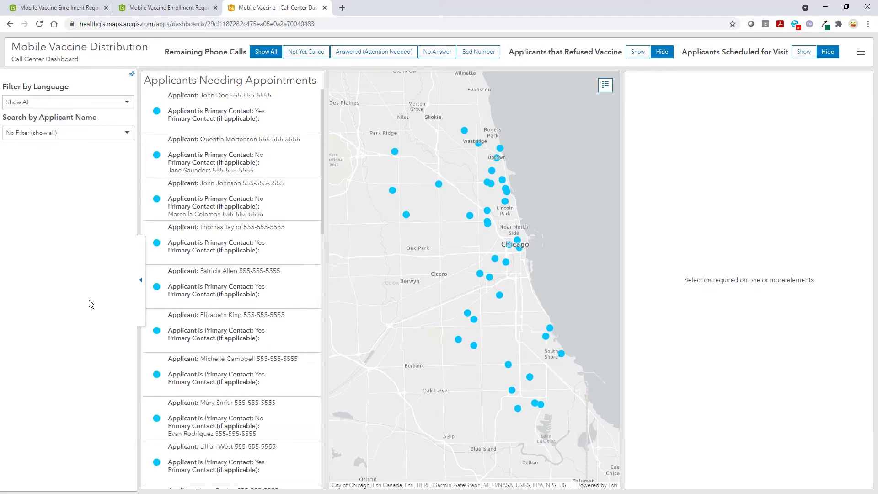
Step: Search applicants by a surname, pick one match, then clear it and hide the filter sidebar
click(90, 133)
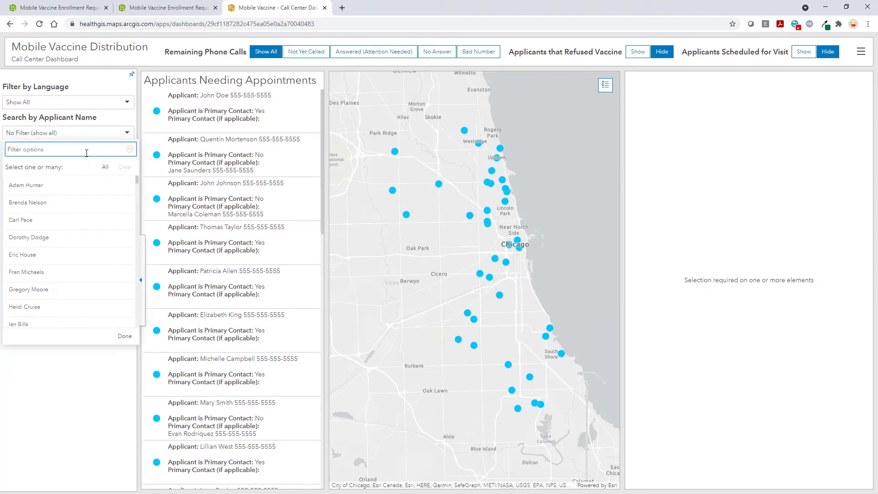
text(taylor)
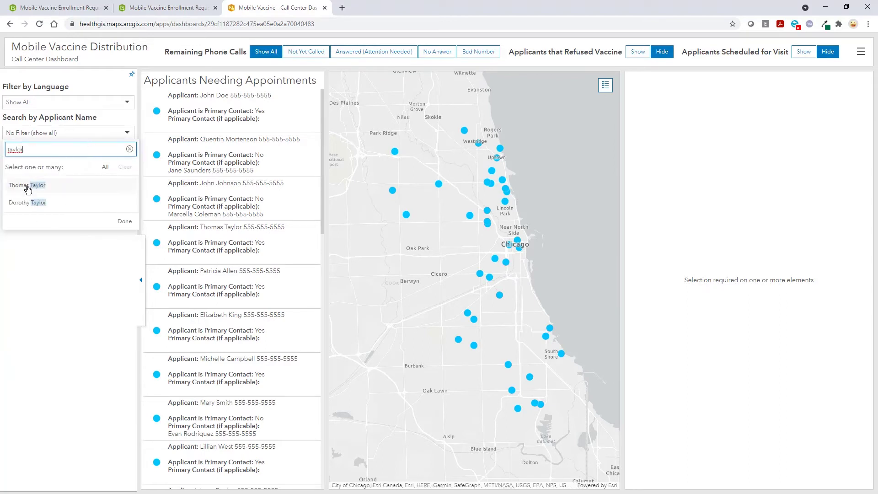
click(28, 187)
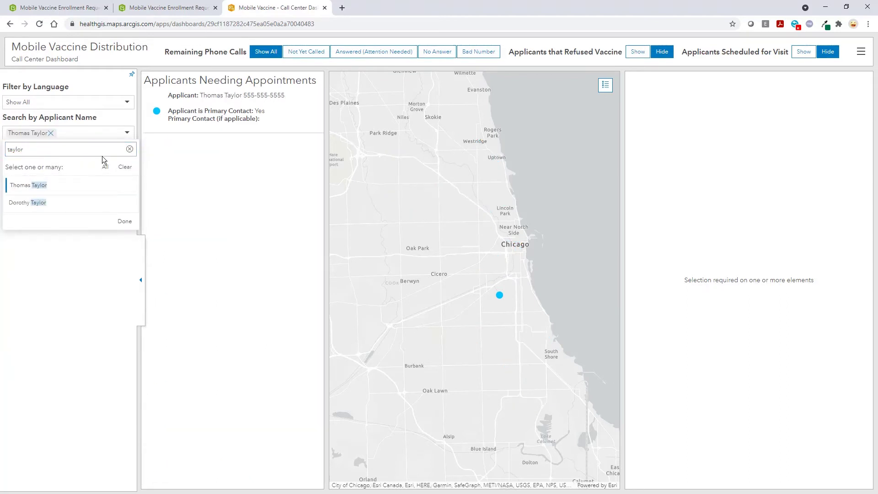
click(50, 133)
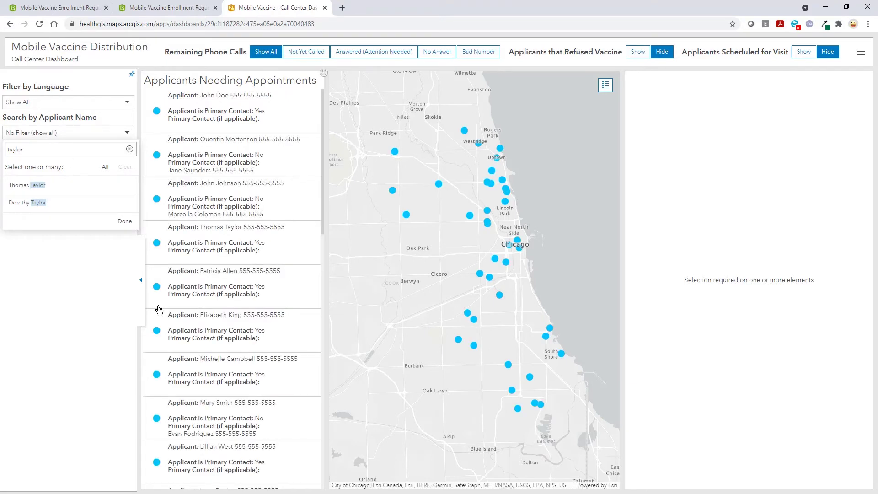
click(141, 280)
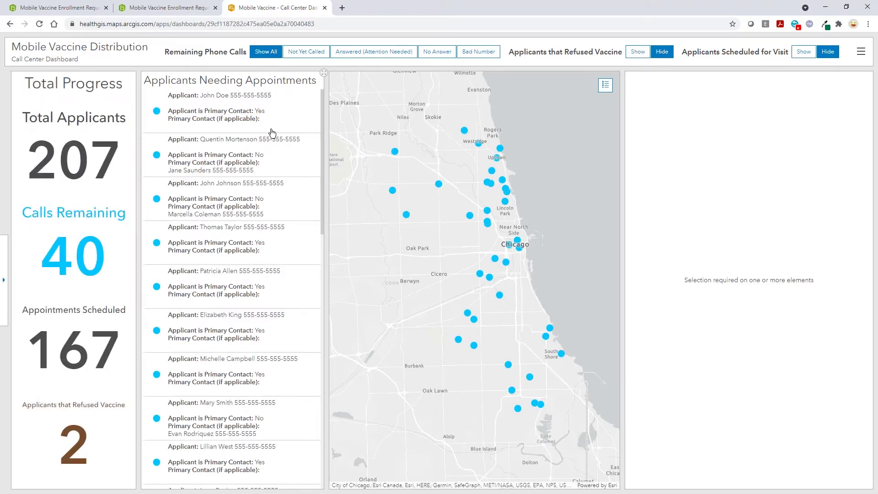
Step: In the first applicant's survey, make the client point of contact, wanting a vaccine, contact verified
click(283, 119)
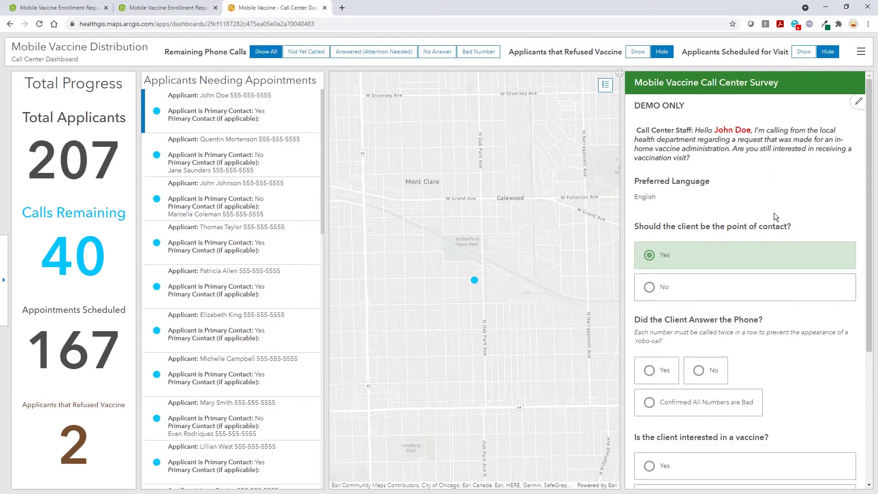
click(783, 293)
scroll(783, 295, down, 1)
scroll(783, 295, down, 3)
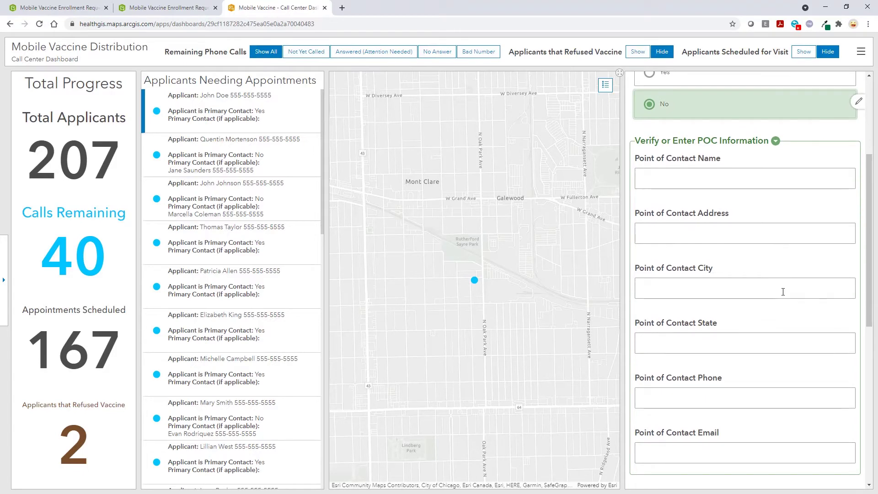
scroll(757, 130, up, 2)
click(760, 166)
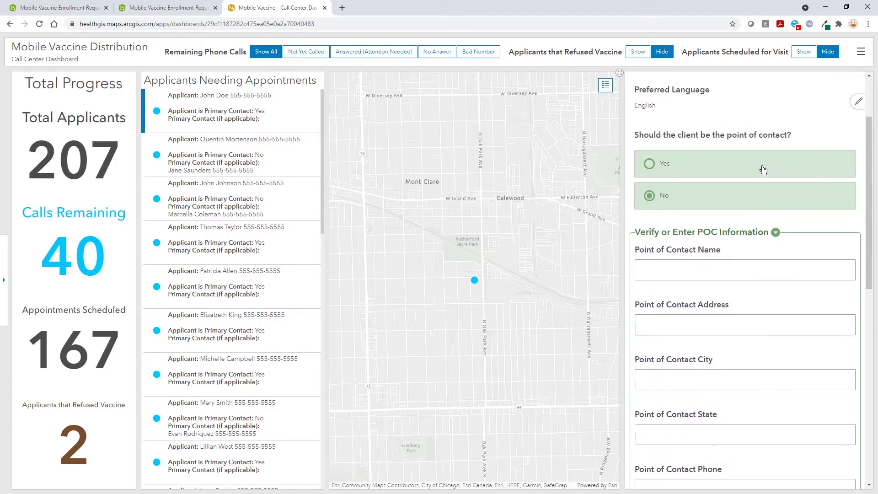
click(736, 380)
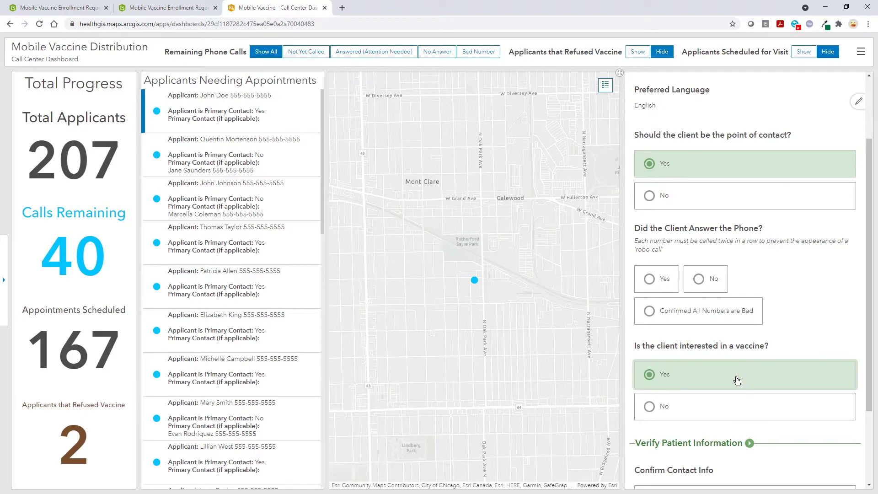
scroll(776, 358, down, 2)
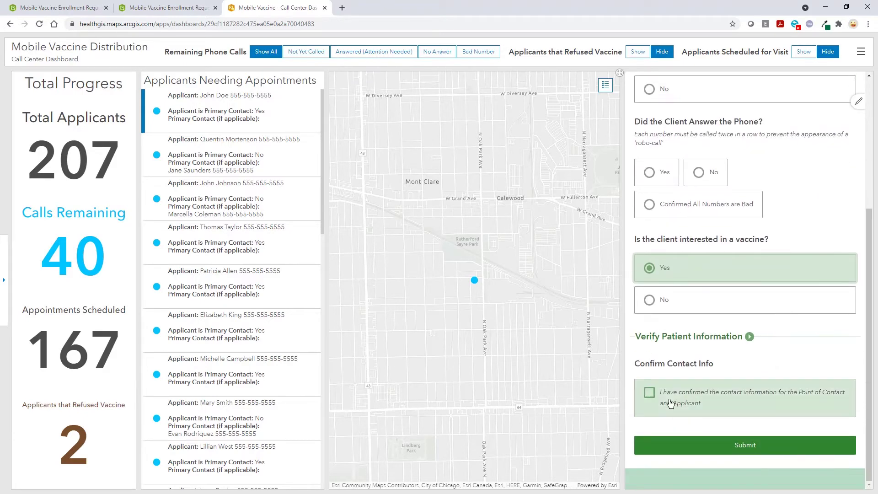
click(649, 393)
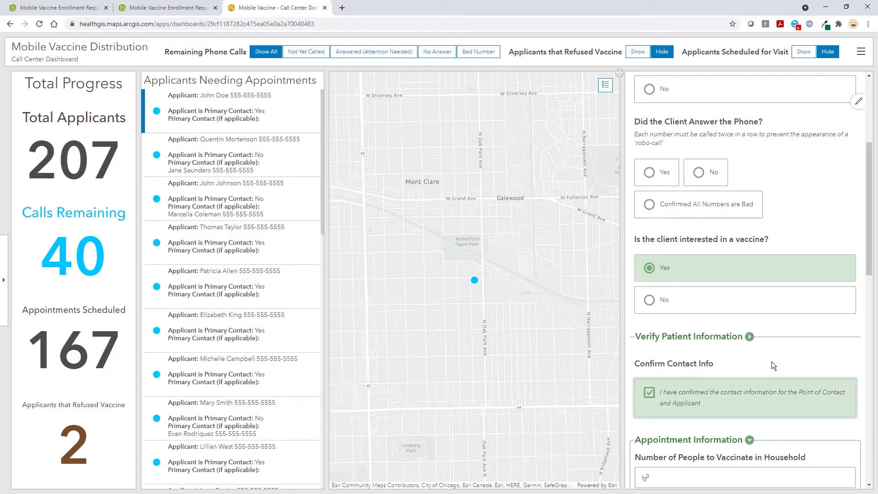
Step: Enter 1 person and date 5/19/2021, mark home vaccination scheduled, and submit the survey
scroll(772, 361, down, 3)
scroll(772, 365, down, 2)
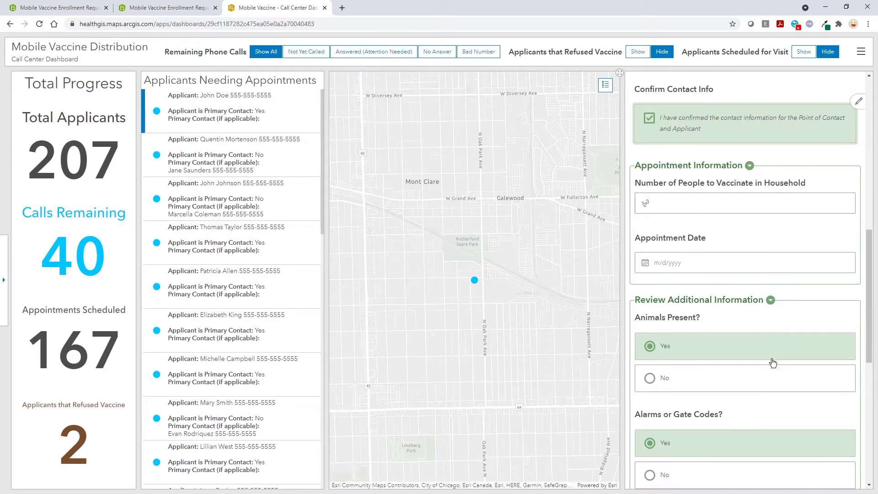
click(732, 206)
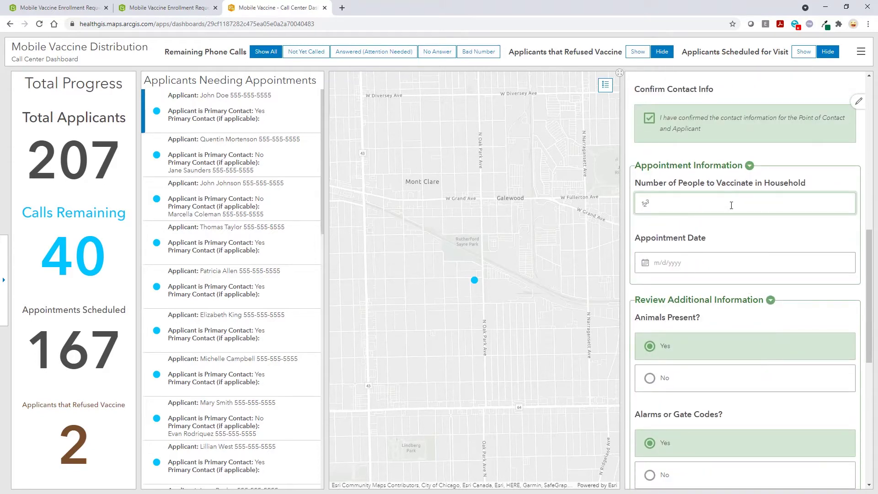
click(725, 262)
click(690, 209)
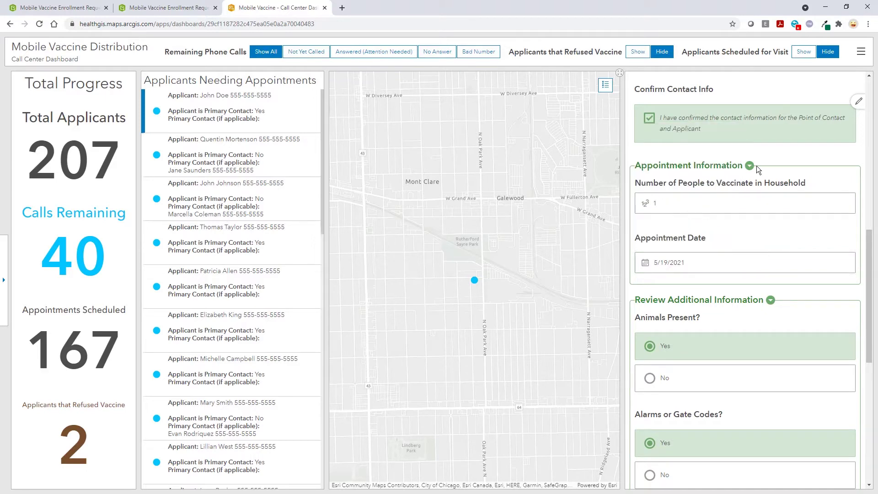
click(751, 167)
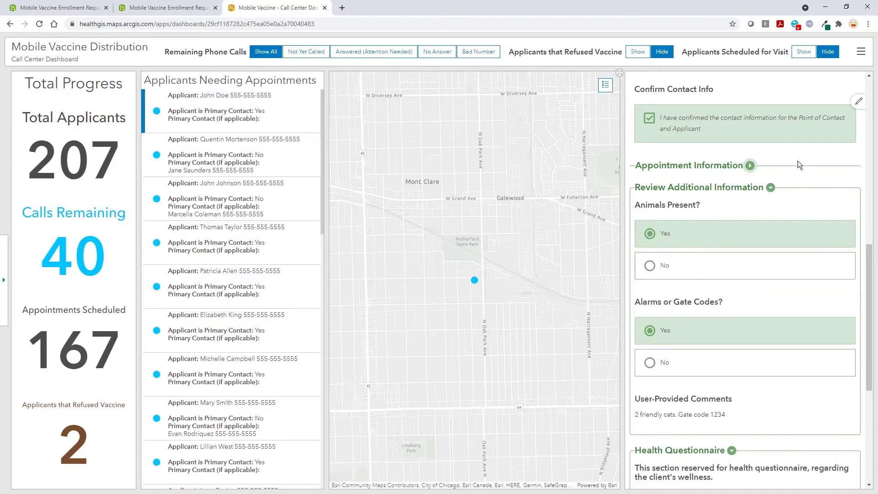
scroll(798, 161, down, 2)
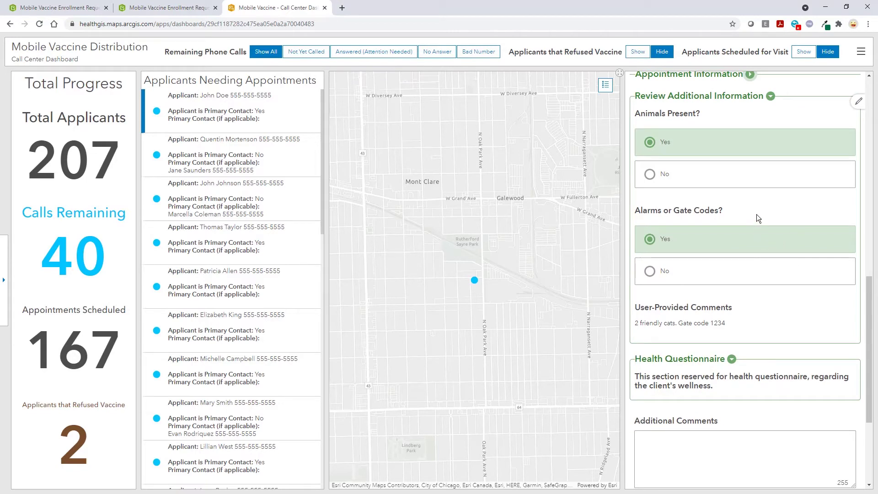
scroll(757, 214, down, 4)
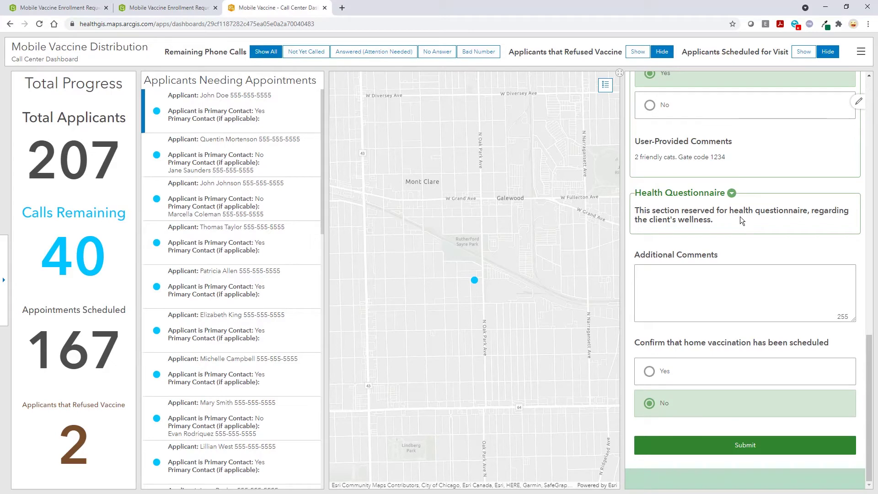
click(704, 379)
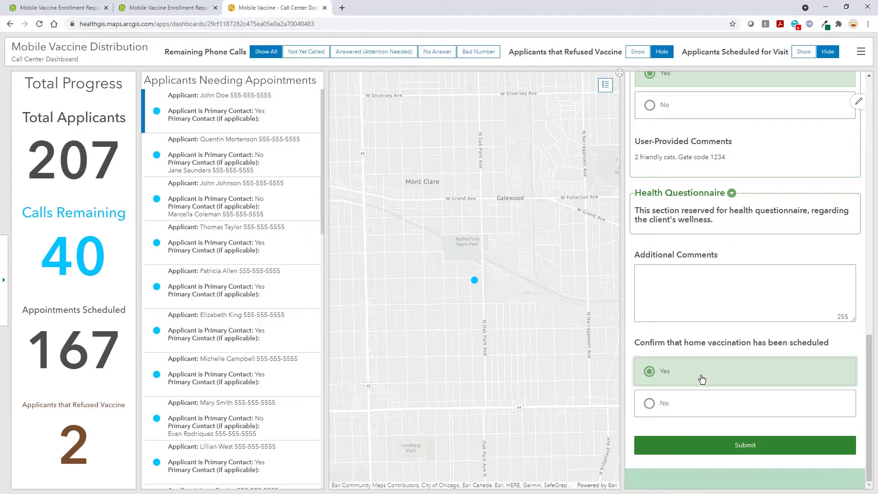
click(794, 452)
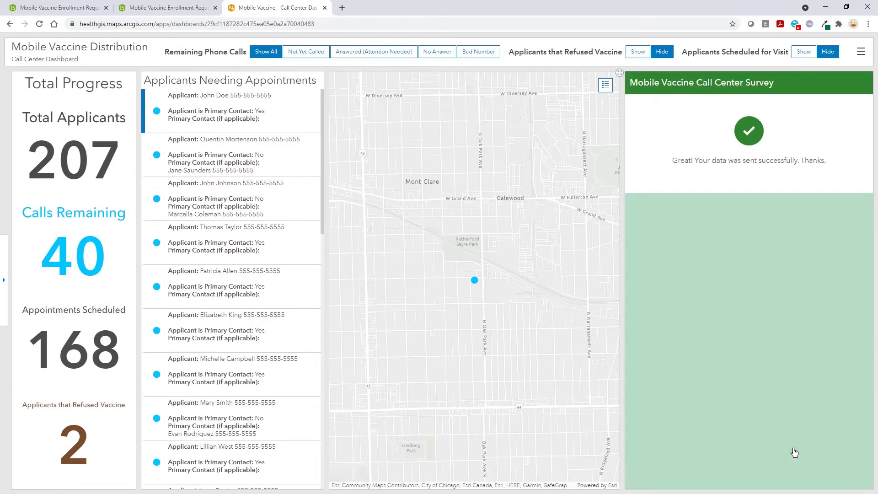
Step: Show Applicants Scheduled for Visit on the dashboard map
click(807, 55)
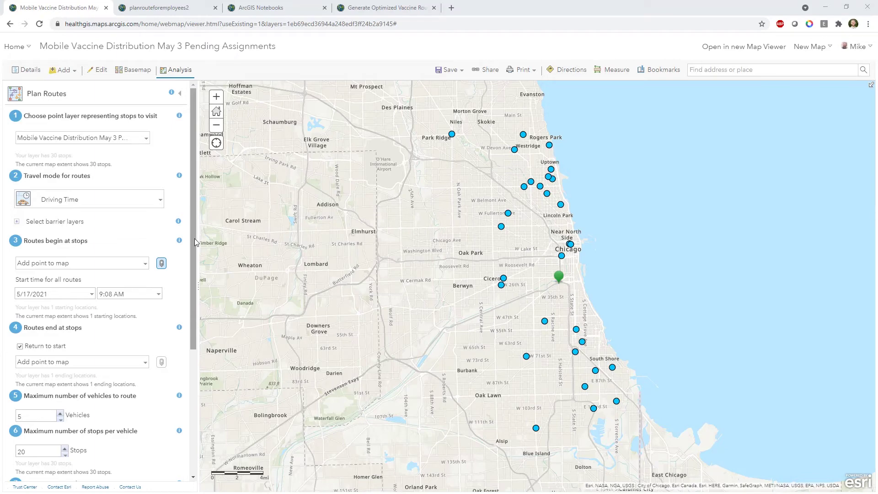
Step: Review the Plan Routes stop time, route limit and result name, then view the planrouteforemployees2 map
drag(194, 238, 198, 286)
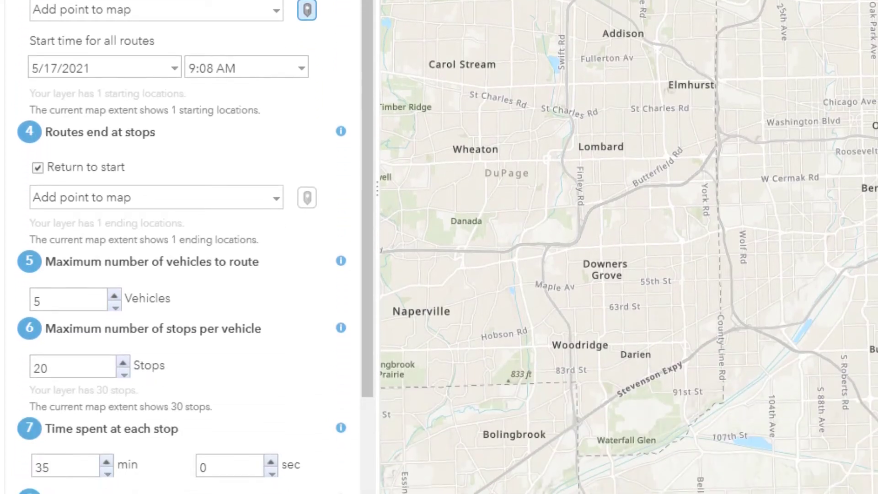
drag(366, 122, 366, 246)
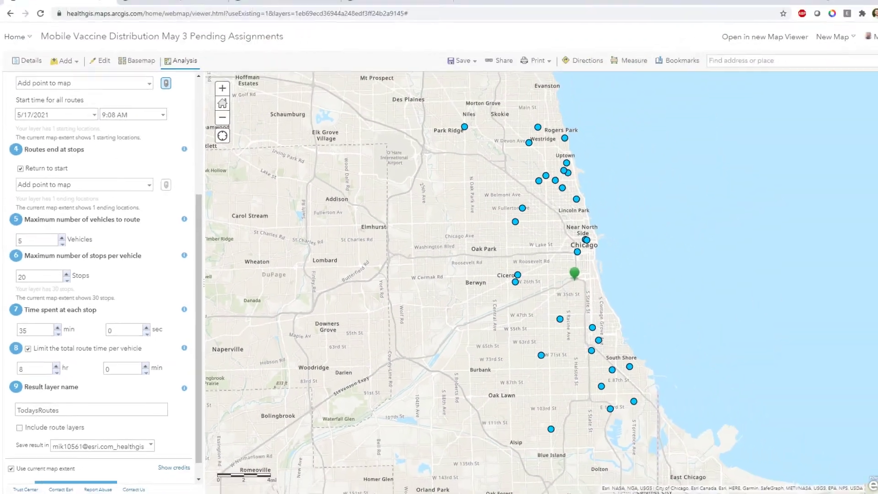
click(155, 9)
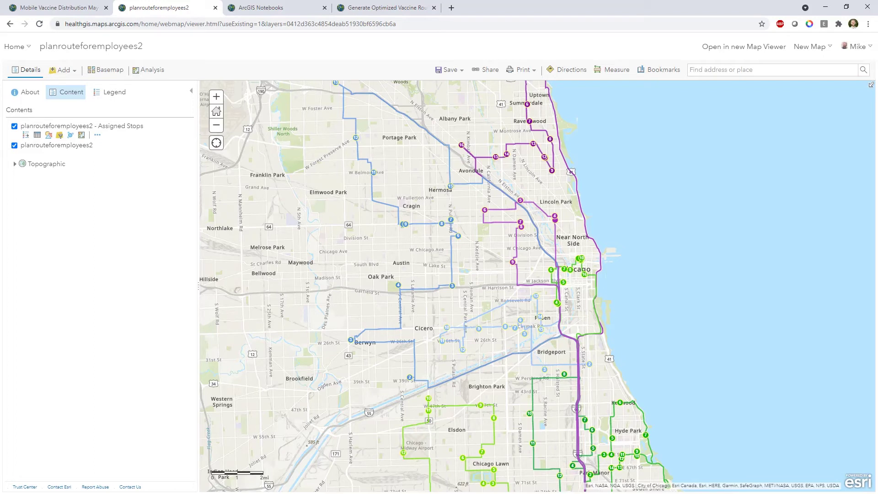
Step: Nudge the route map slightly left, then go to the ArcGIS Notebooks home page
drag(475, 270, 443, 283)
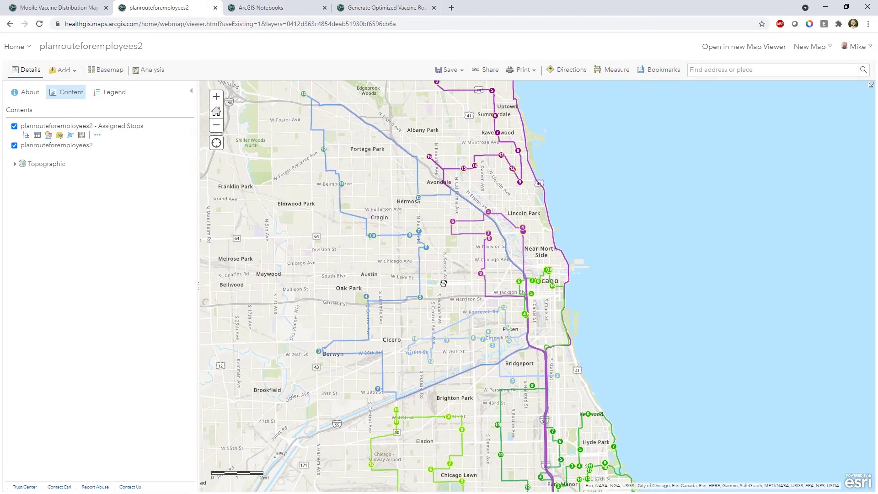
click(303, 9)
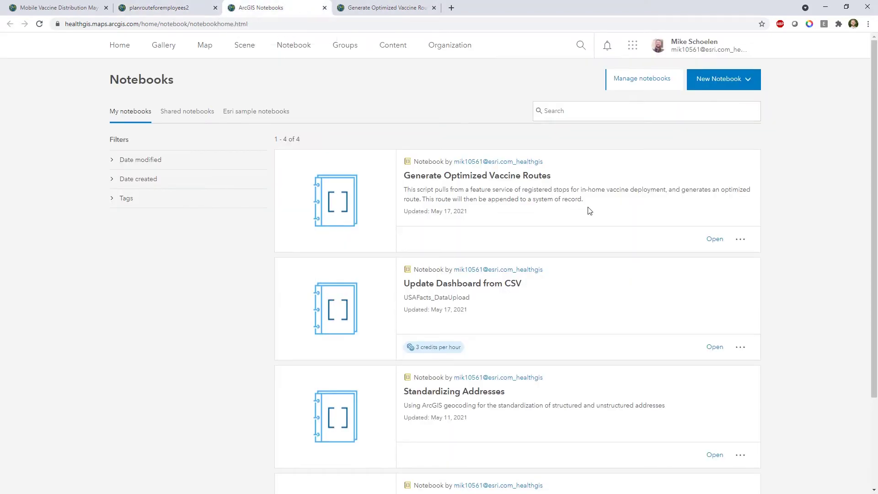
Step: Bring up the Generate Optimized Vaccine Routes notebook to view its code
click(408, 8)
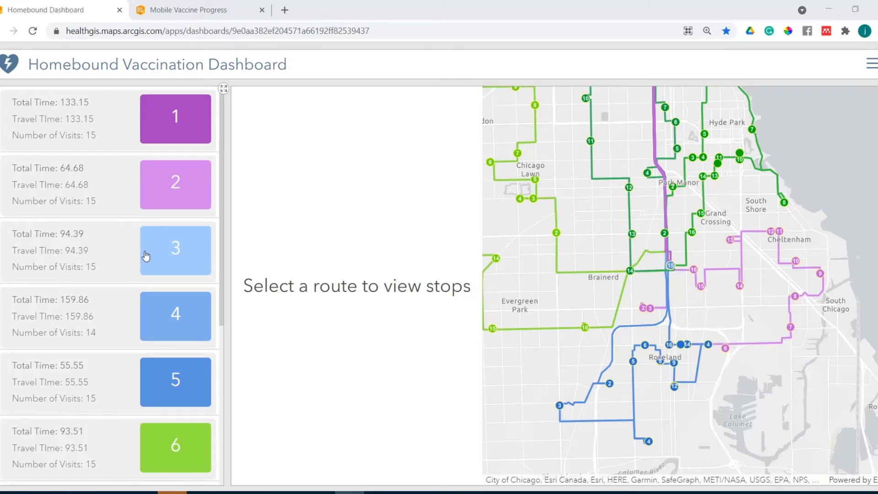
Step: Zoom the route map out to a city-wide view, then list route 2's stops
scroll(145, 255, down, 5)
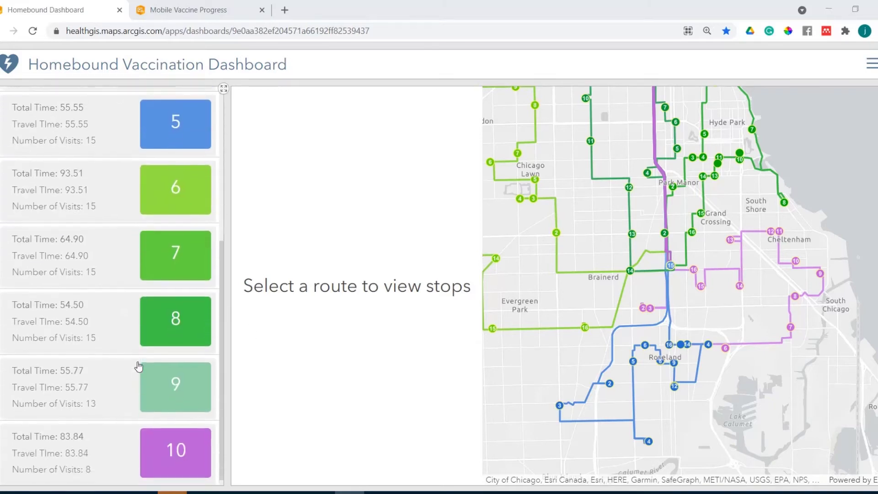
scroll(130, 368, up, 5)
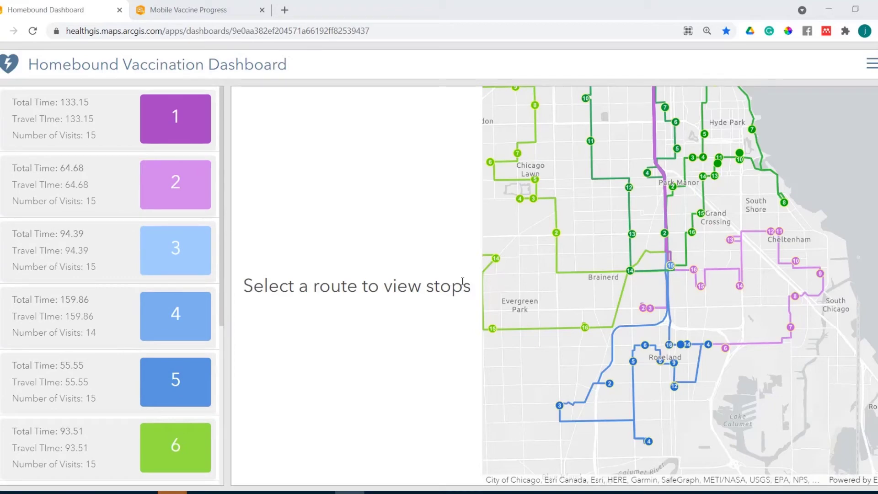
scroll(617, 271, down, 3)
drag(634, 305, 652, 361)
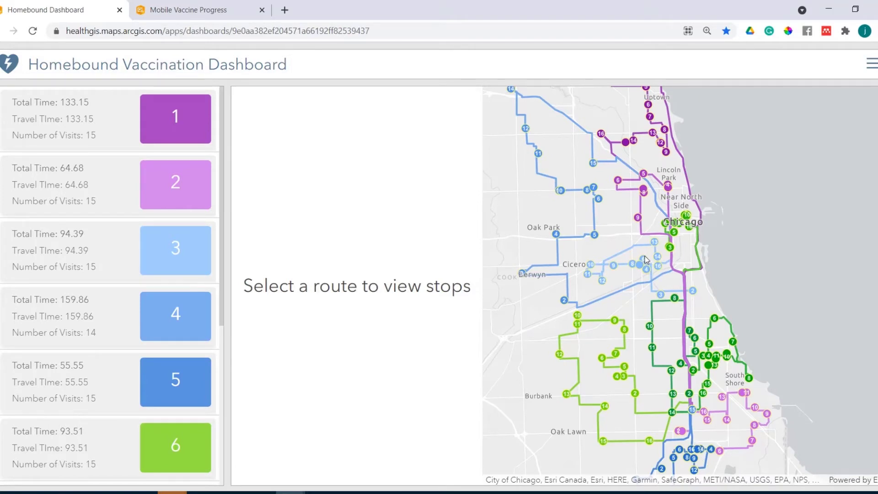
click(103, 188)
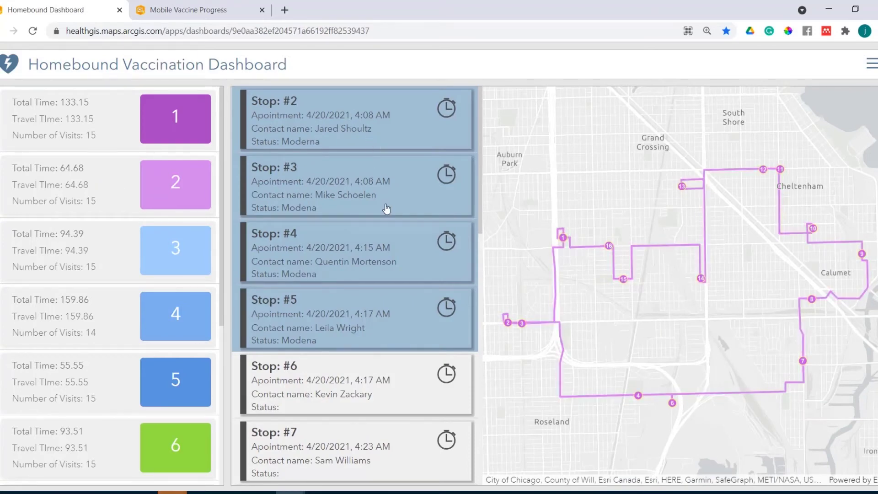
Step: Review route 2's stops with their appointment times and vaccine status, then bring up the mirrored phone screen
scroll(387, 209, down, 1)
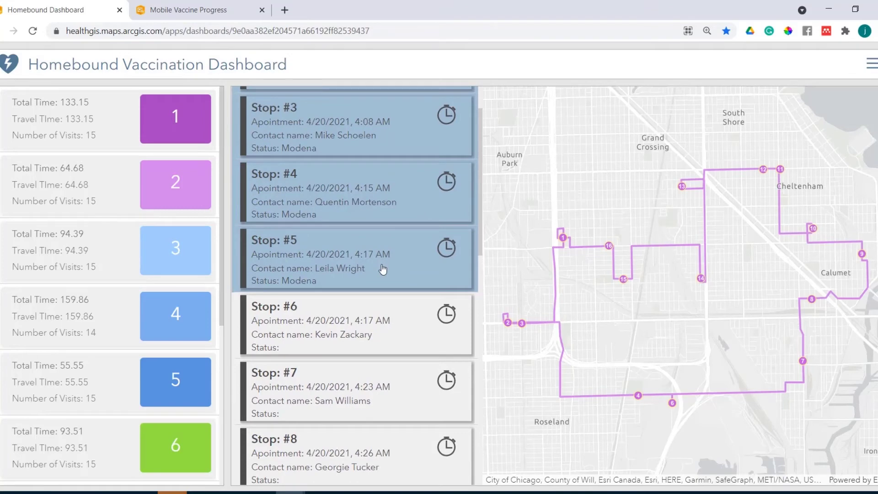
scroll(382, 265, down, 1)
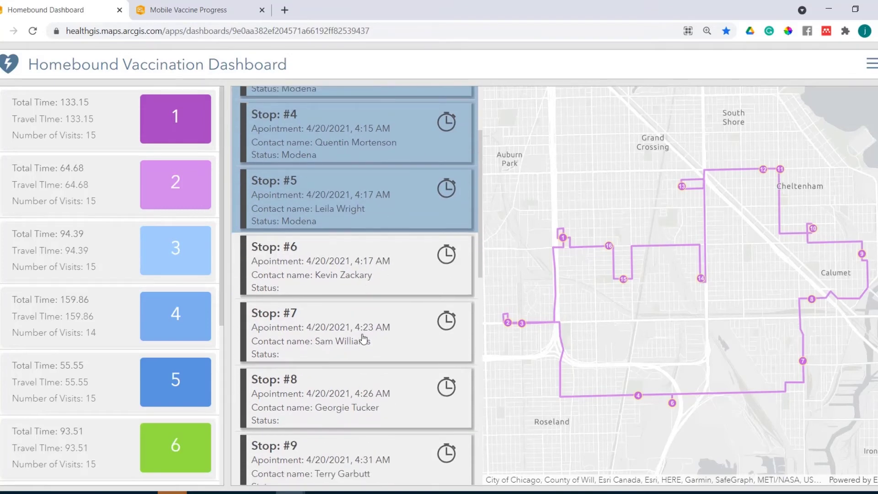
scroll(362, 339, down, 1)
scroll(363, 339, up, 3)
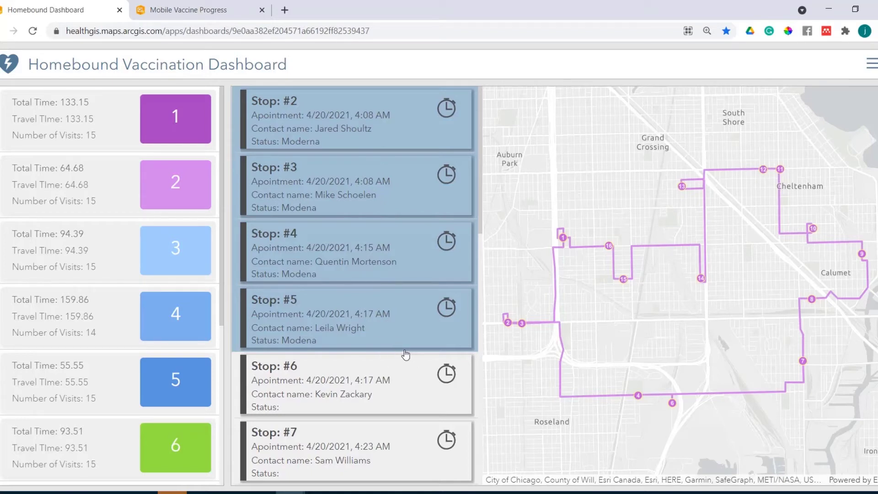
scroll(404, 339, down, 3)
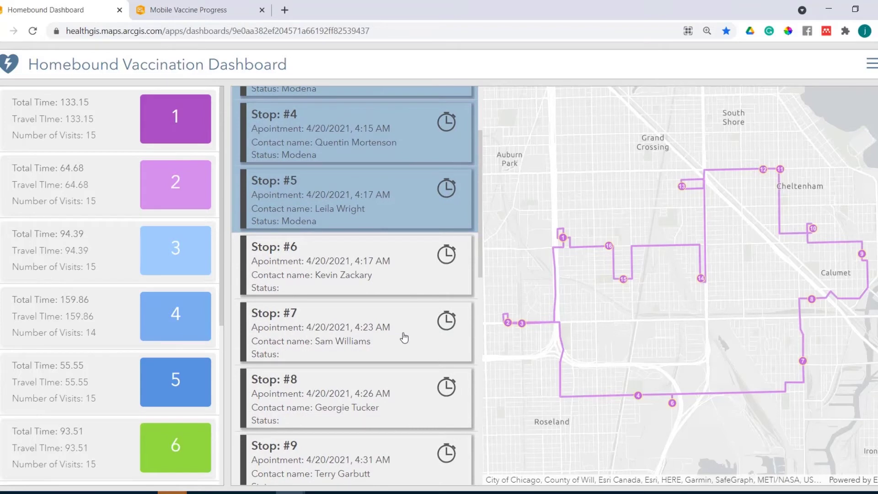
scroll(404, 337, up, 3)
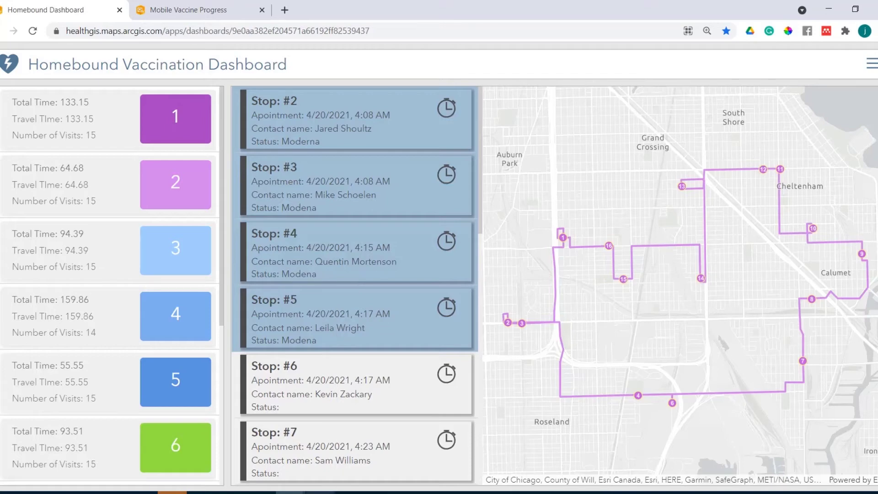
click(321, 492)
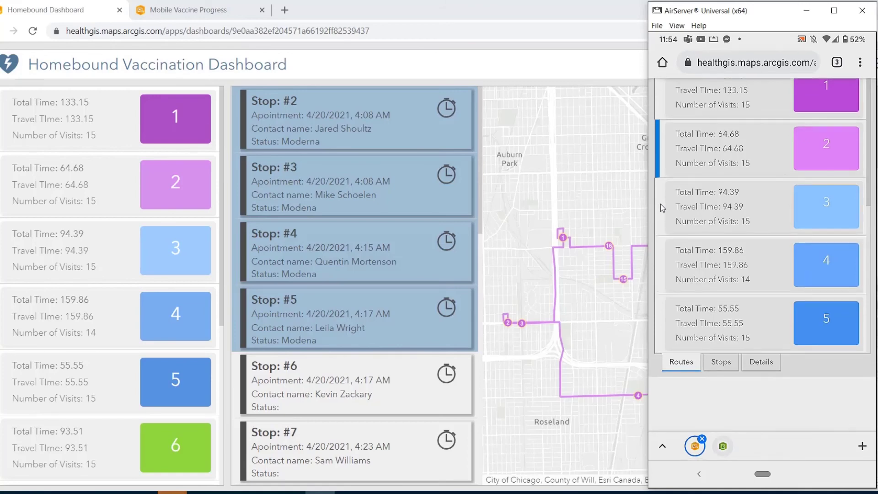
Step: Select route 3 on the phone's route list, showing 94.39 total time and 15 visits
click(660, 204)
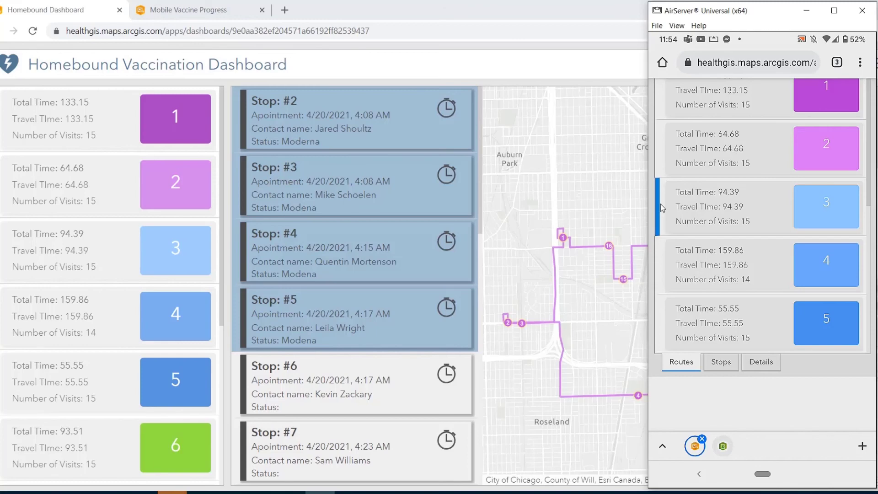
Step: Switch to the Mobile Vaccination Progress dashboard and view its Language Needs chart (Spanish 38.46%, Tagalog 23.08%)
click(201, 8)
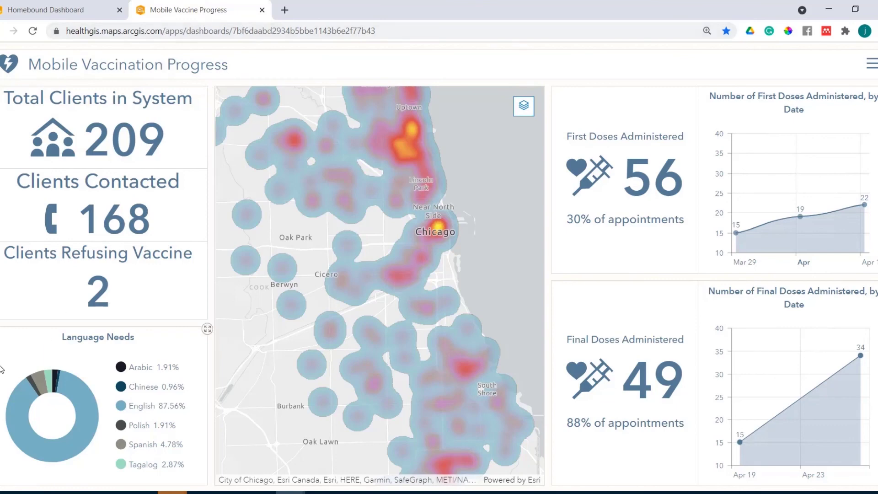
mouse_move(84, 410)
click(141, 407)
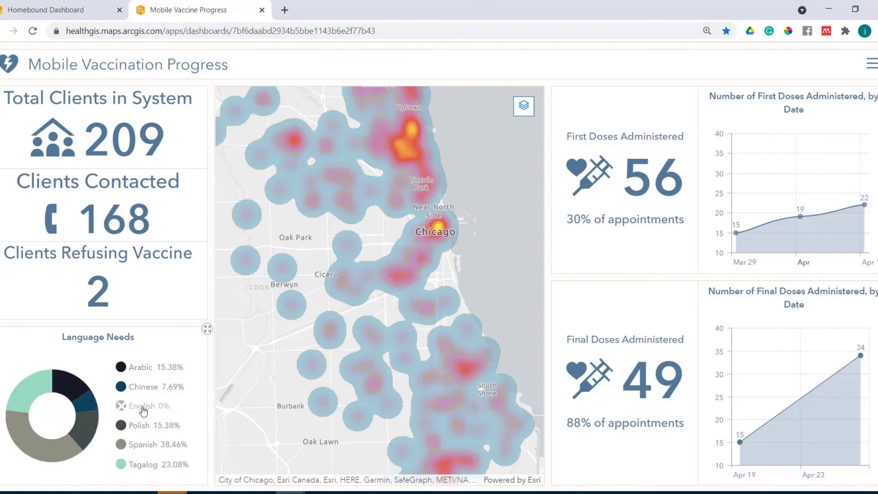
click(143, 408)
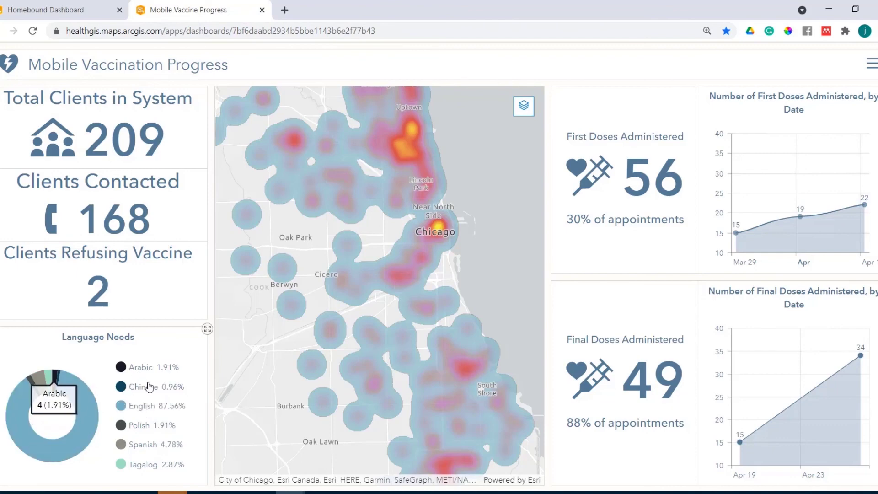
click(46, 381)
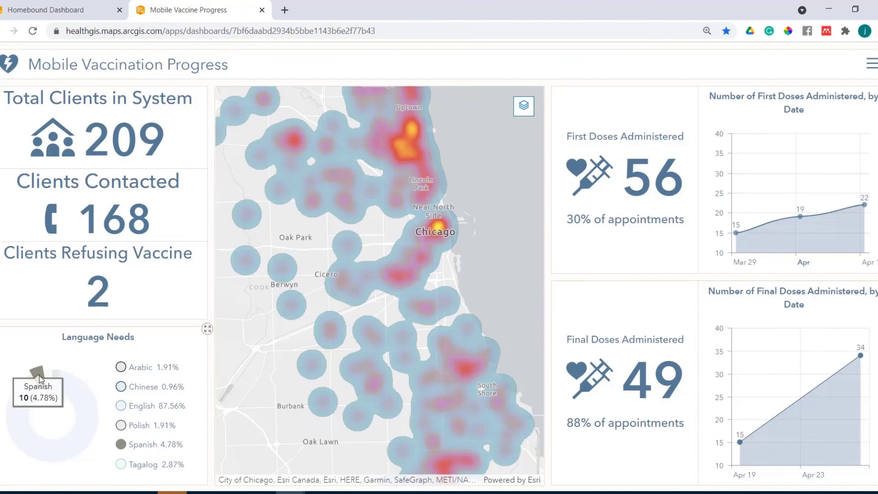
click(40, 378)
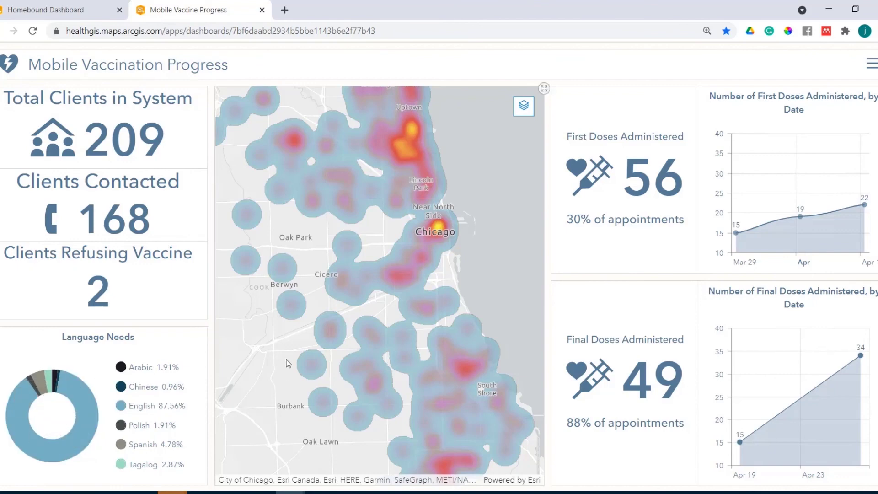
drag(286, 359, 286, 375)
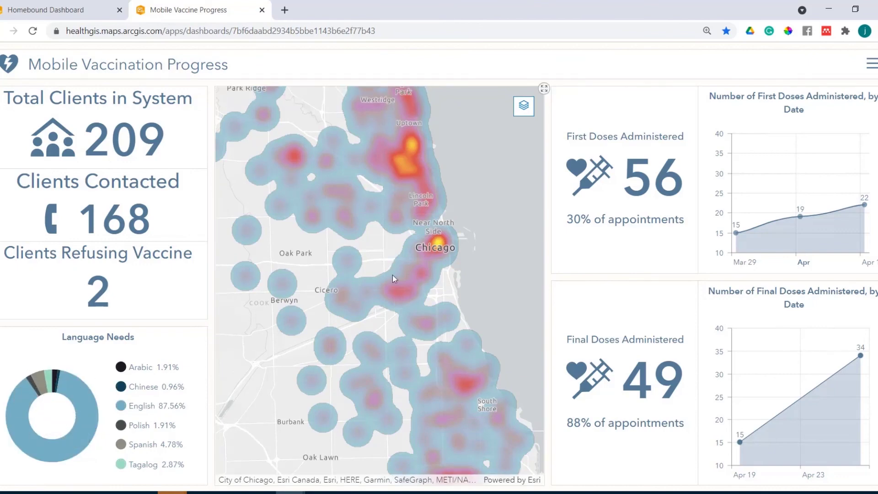
drag(393, 277, 398, 337)
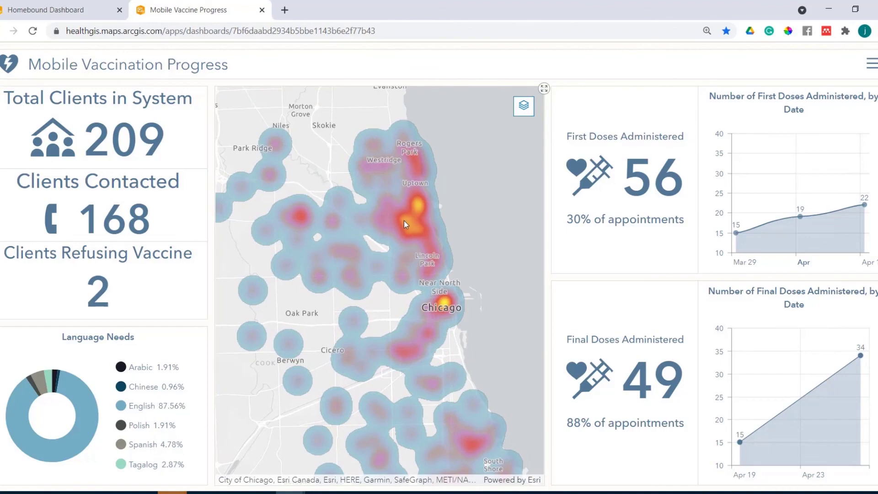
drag(389, 307, 378, 249)
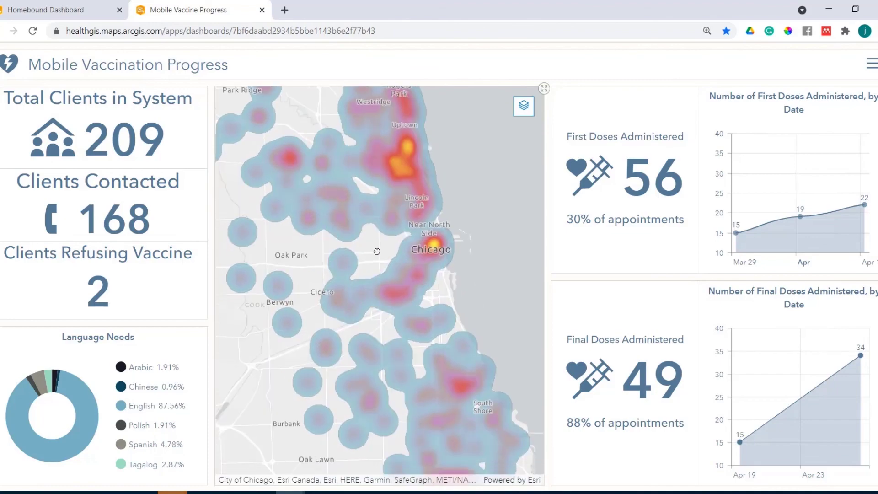